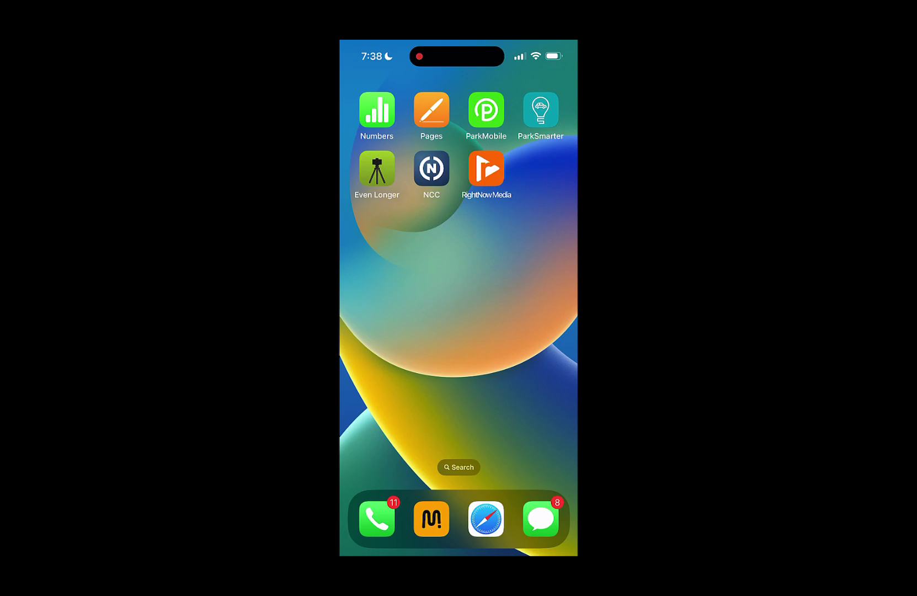
- Launch RightNow Media and switch to the New Direction Church library
left_click(487, 169)
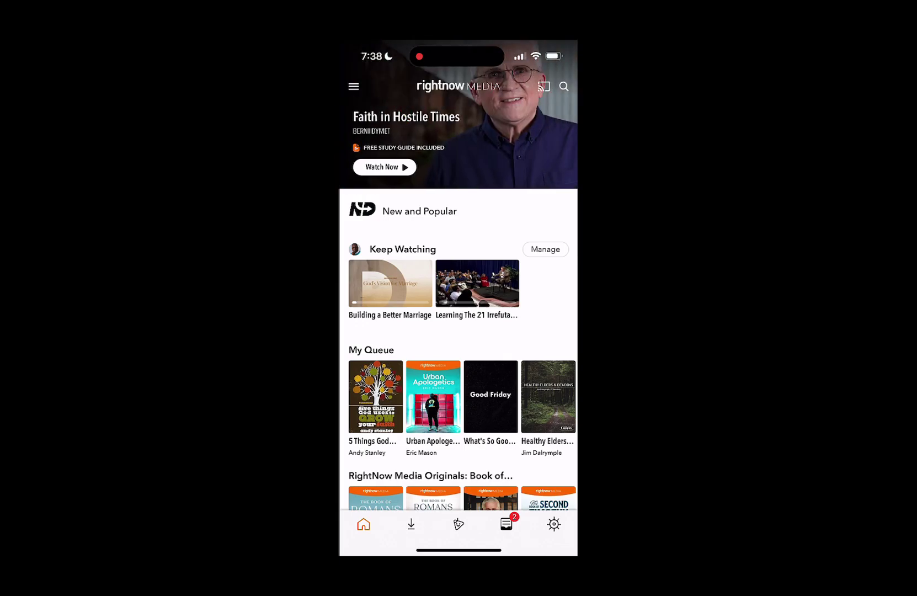
left_click(353, 86)
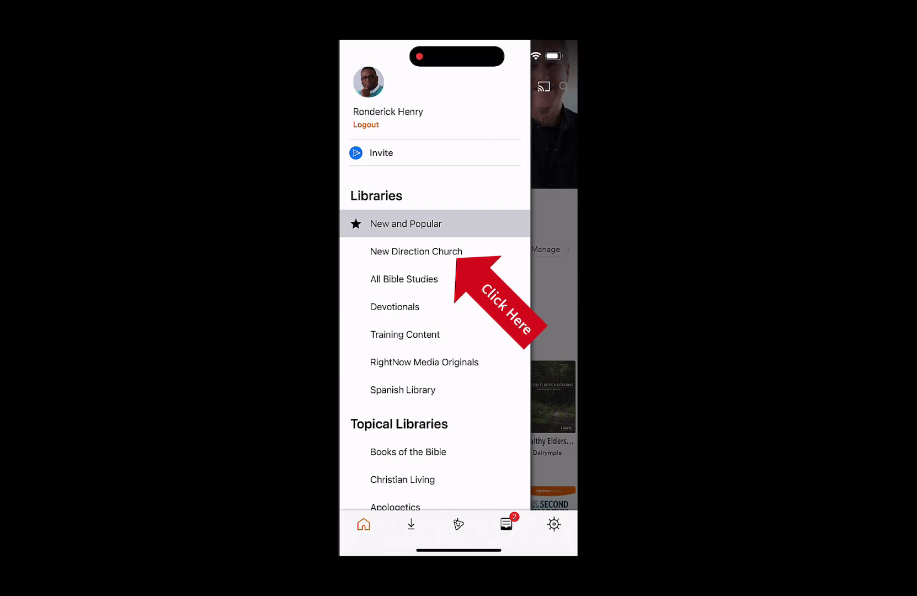
left_click(416, 251)
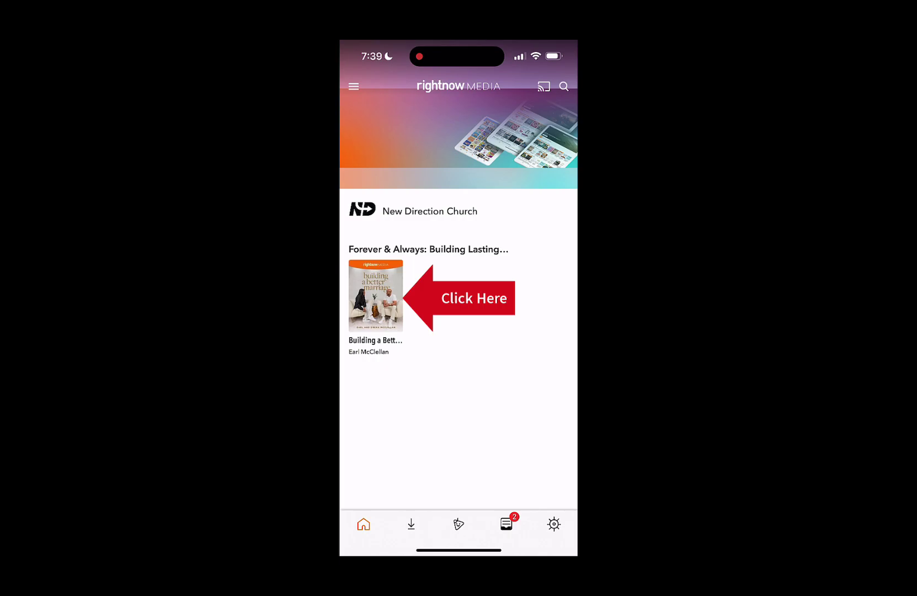
- Open the Building a Better Marriage series from the library
left_click(376, 295)
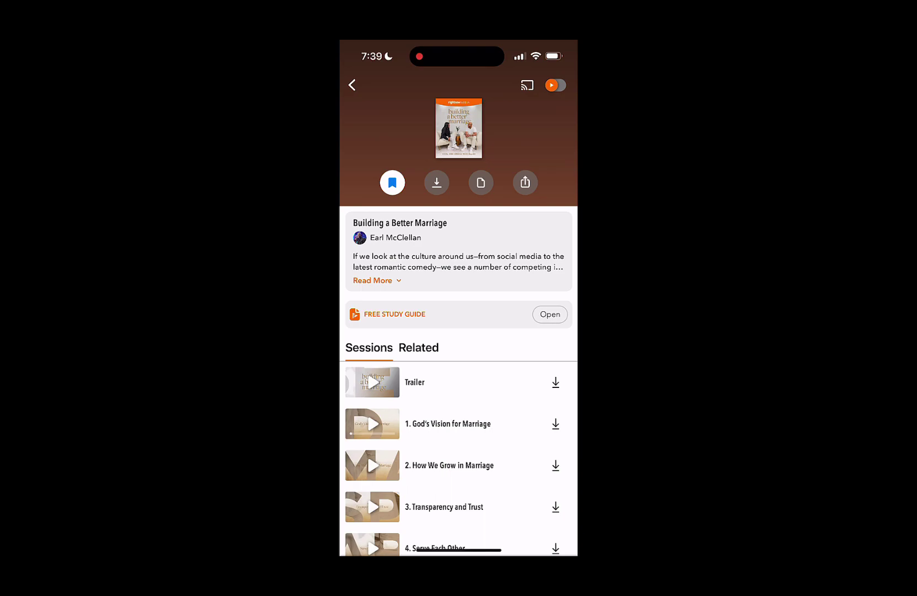
scroll(459, 358, "down", 3)
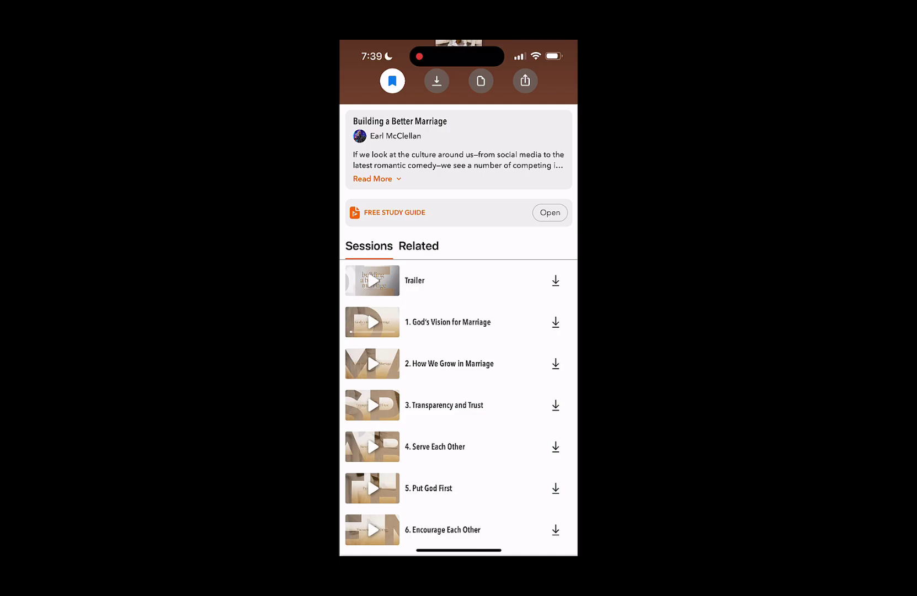
scroll(458, 358, "up", 3)
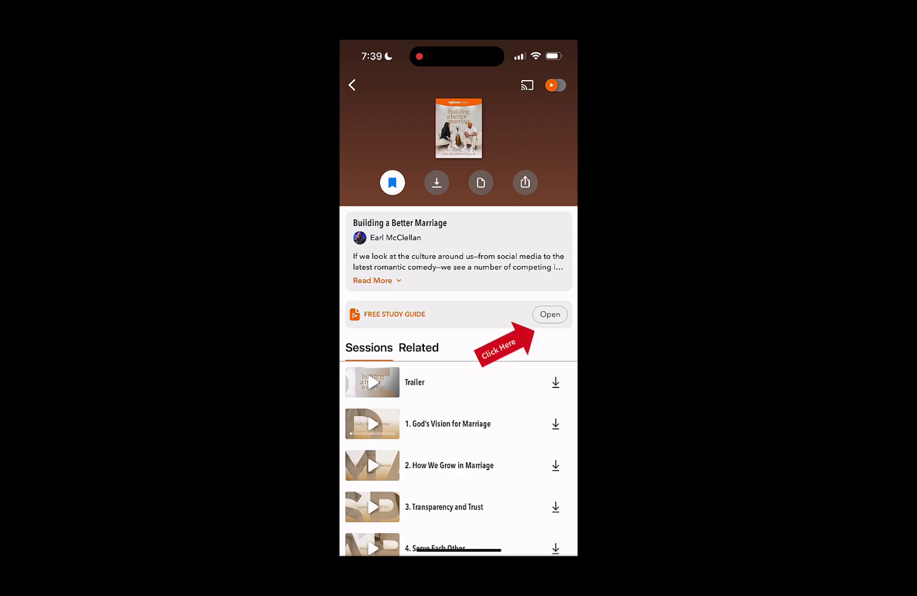
- Open the series' free study guide in Safari at Session 1: God's Vision for Marriage
left_click(550, 314)
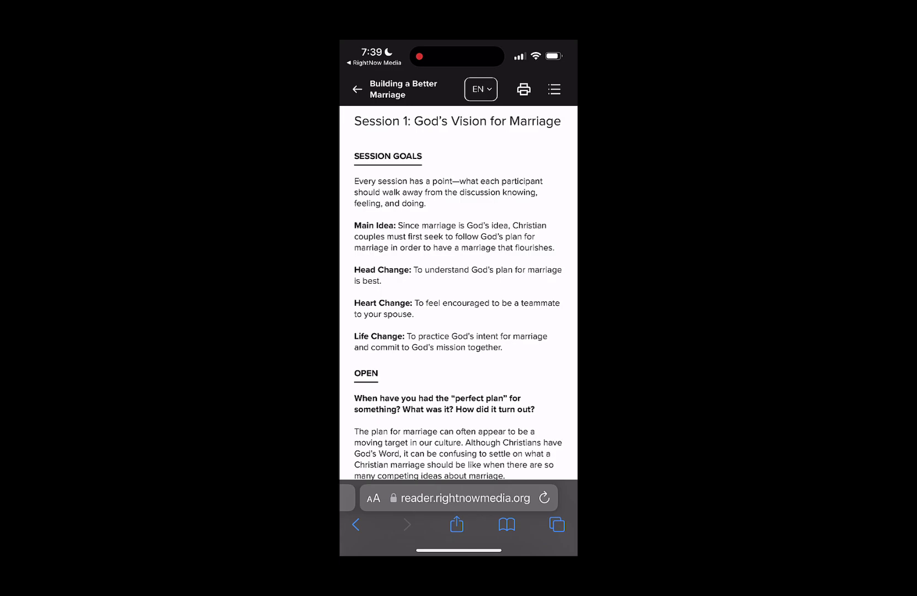
scroll(458, 300, "down", 5)
scroll(458, 301, "down", 3)
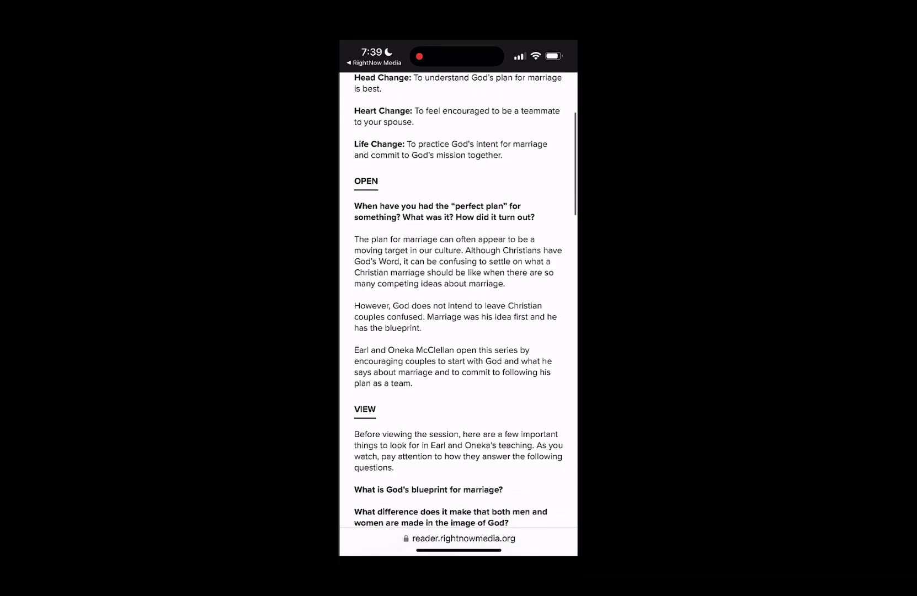
scroll(459, 301, "down", 2)
scroll(458, 301, "down", 1)
scroll(459, 301, "down", 1)
scroll(459, 301, "down", 1)
scroll(458, 302, "down", 2)
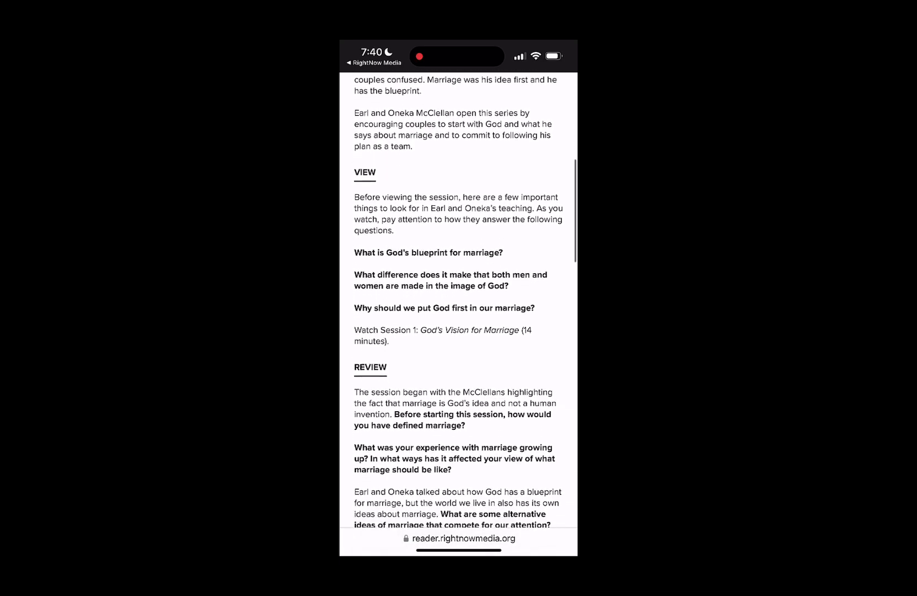
scroll(458, 301, "down", 2)
scroll(458, 302, "down", 2)
scroll(458, 301, "down", 3)
scroll(459, 302, "down", 1)
scroll(458, 300, "down", 1)
scroll(459, 300, "down", 1)
scroll(458, 301, "down", 1)
scroll(458, 301, "down", 1)
scroll(459, 301, "down", 1)
scroll(458, 301, "down", 1)
scroll(458, 301, "down", 1)
scroll(459, 301, "down", 1)
scroll(458, 301, "down", 1)
scroll(459, 301, "down", 1)
scroll(459, 301, "down", 2)
scroll(458, 301, "down", 1)
scroll(458, 301, "down", 2)
scroll(459, 301, "down", 1)
scroll(458, 301, "down", 1)
scroll(458, 301, "down", 1)
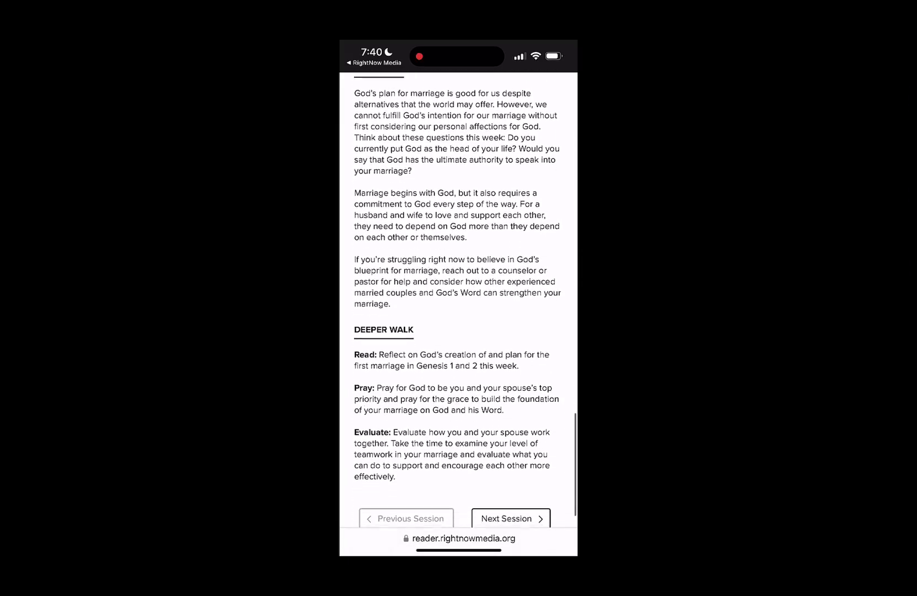
scroll(459, 300, "down", 2)
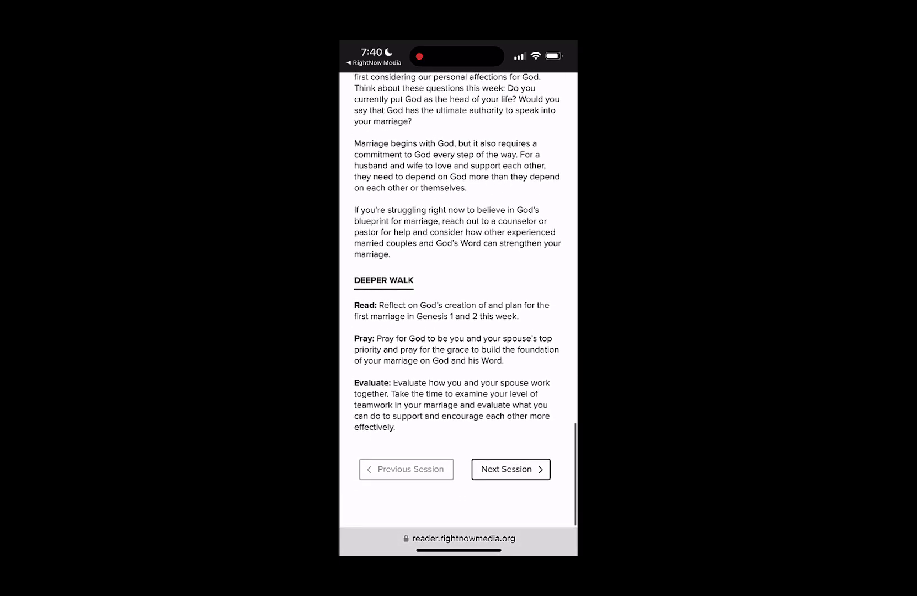
scroll(459, 301, "up", 10)
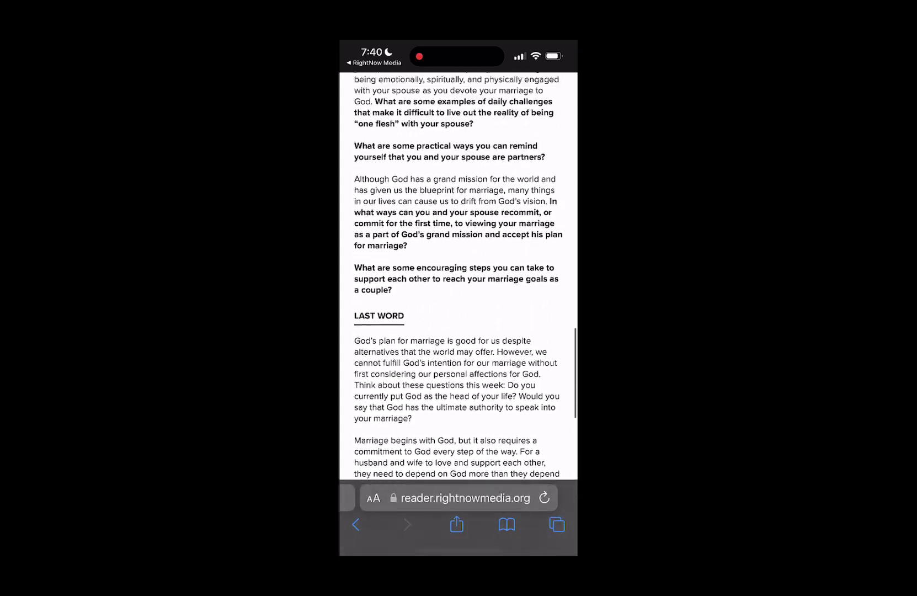
scroll(459, 287, "up", 5)
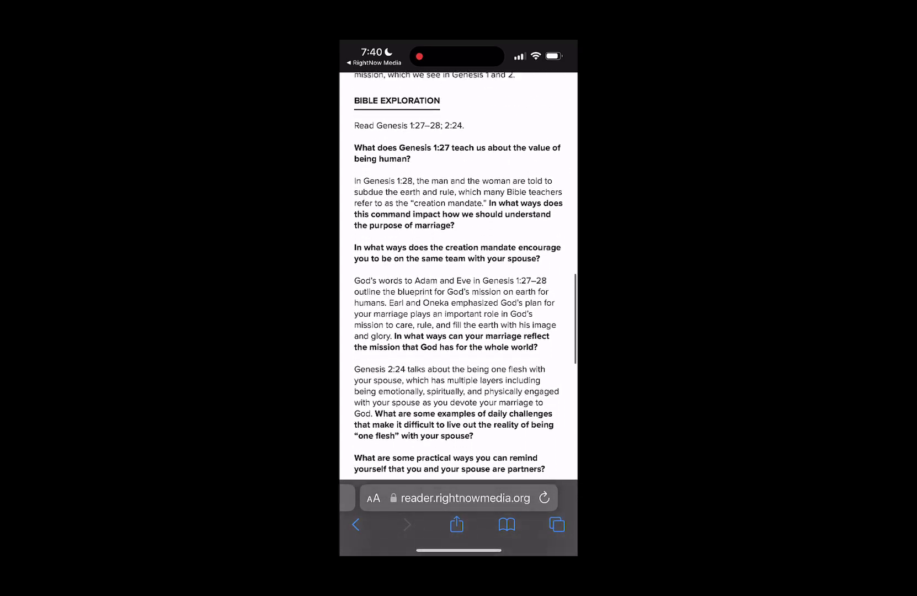
scroll(459, 287, "up", 2)
scroll(458, 287, "up", 10)
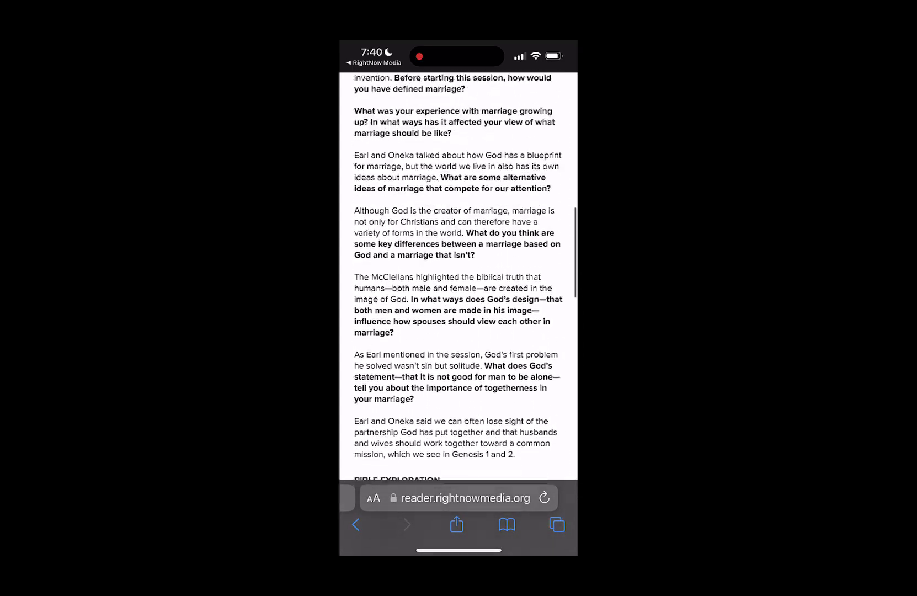
scroll(458, 287, "up", 3)
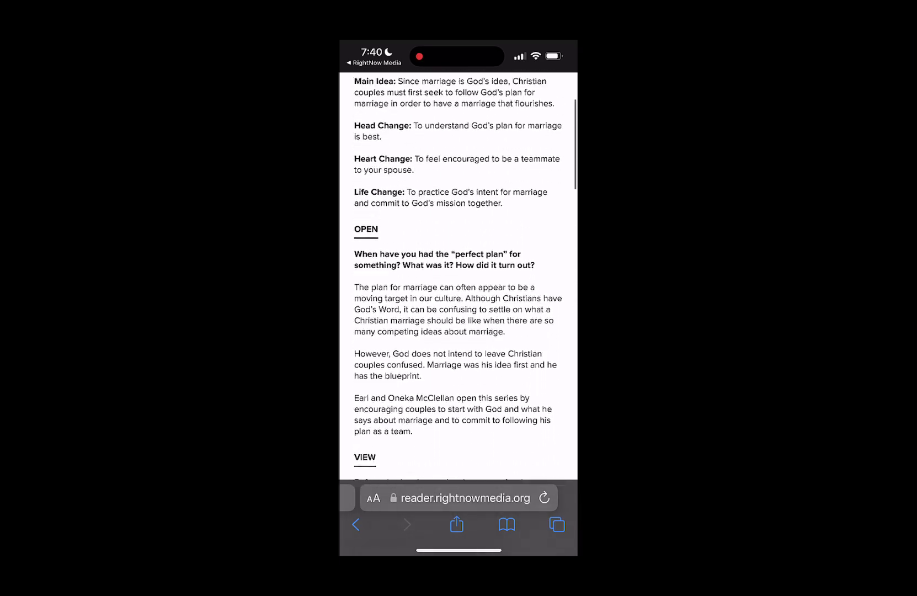